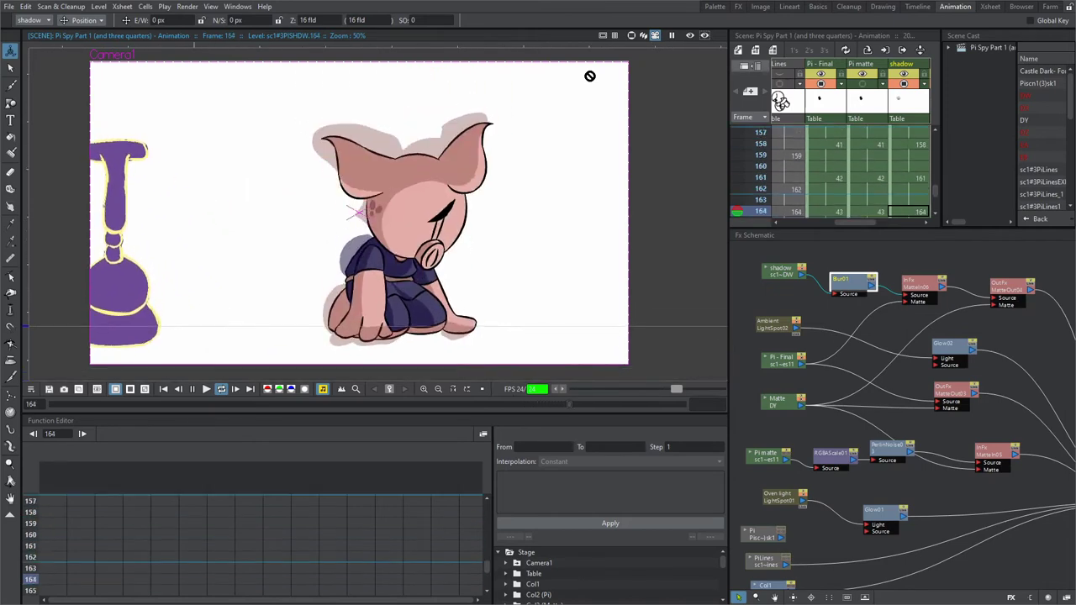
- Stop the playback at frame 8 and show the Col1 kitchen background in the viewer
key(l)
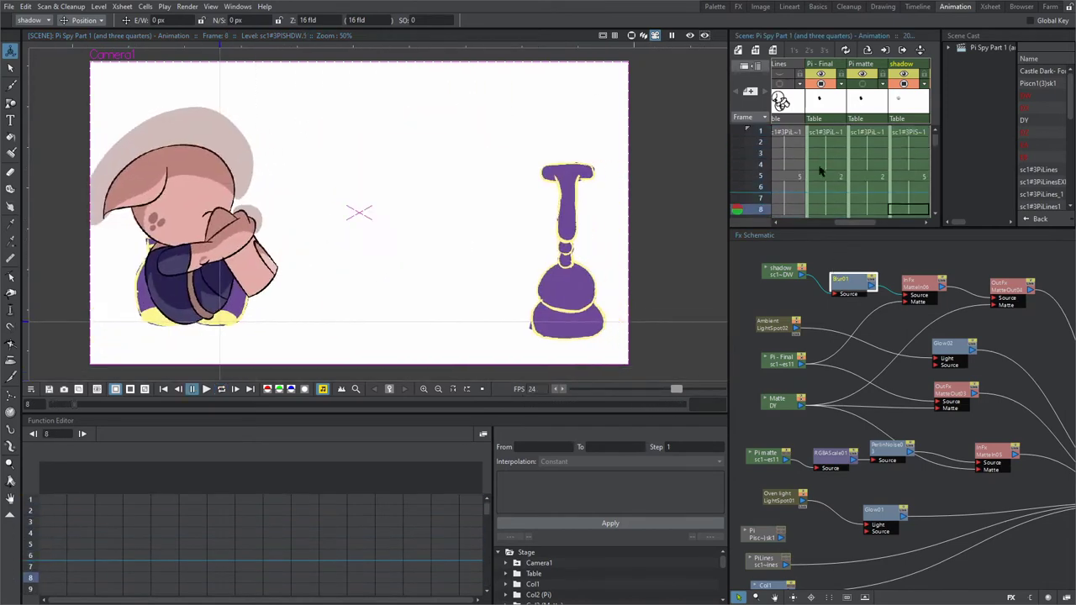
drag(855, 222, 795, 223)
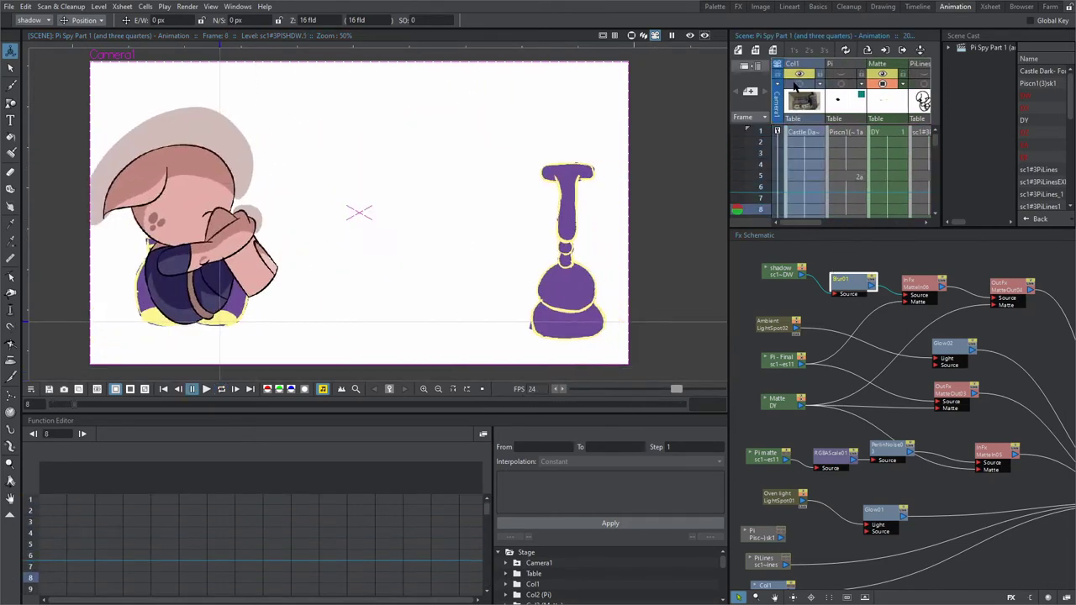
click(798, 83)
drag(348, 285, 325, 272)
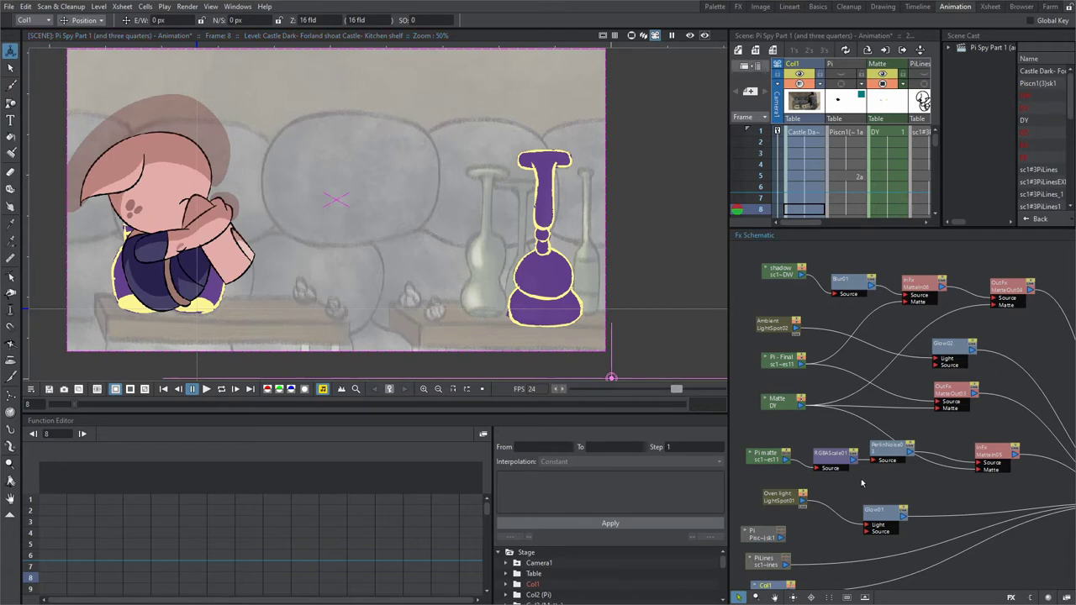
- Hide the Matte column's traced shapes in the viewer and switch to camera stand view around the background bottles
click(783, 407)
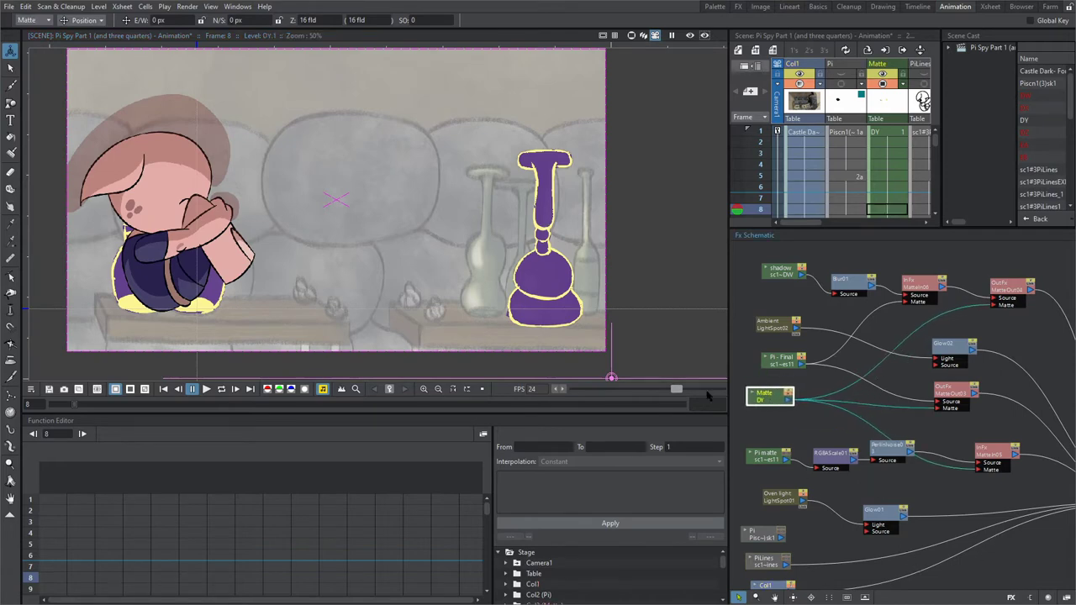
click(881, 75)
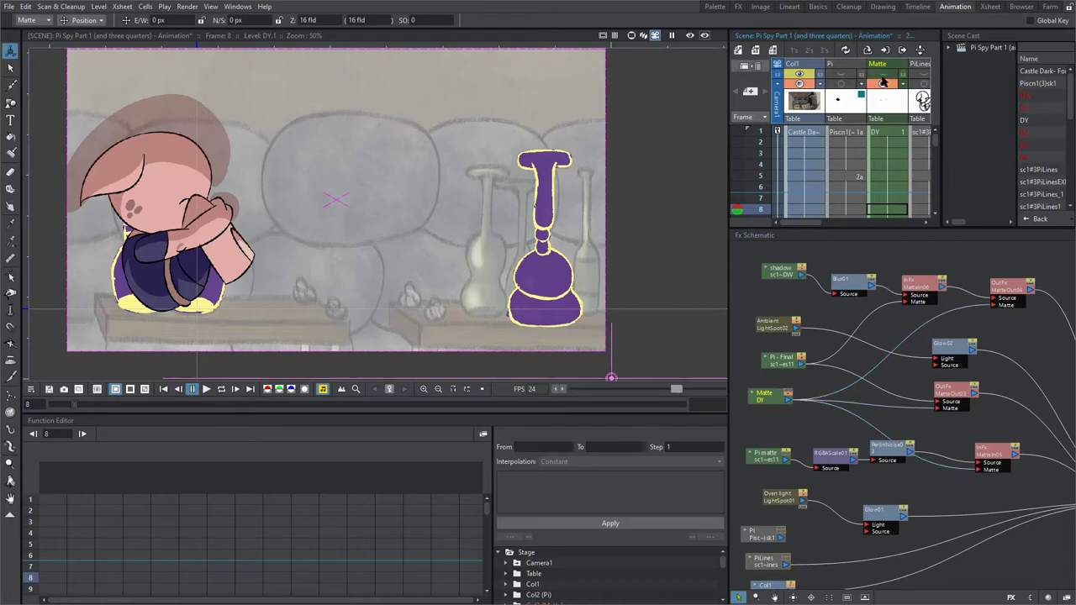
click(881, 76)
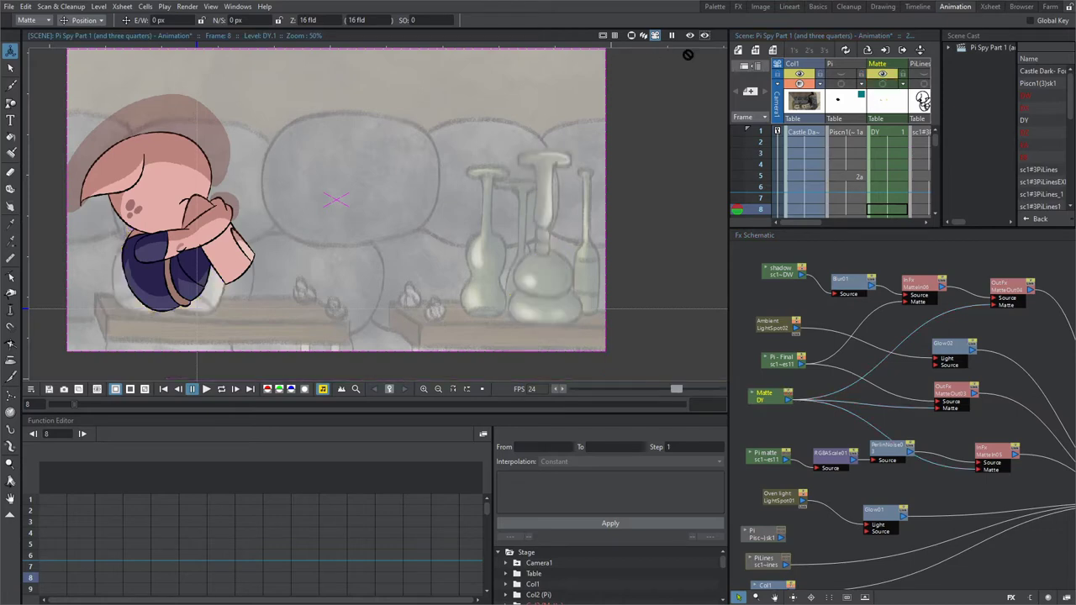
click(631, 35)
scroll(499, 251, down, 3)
scroll(286, 180, up, 8)
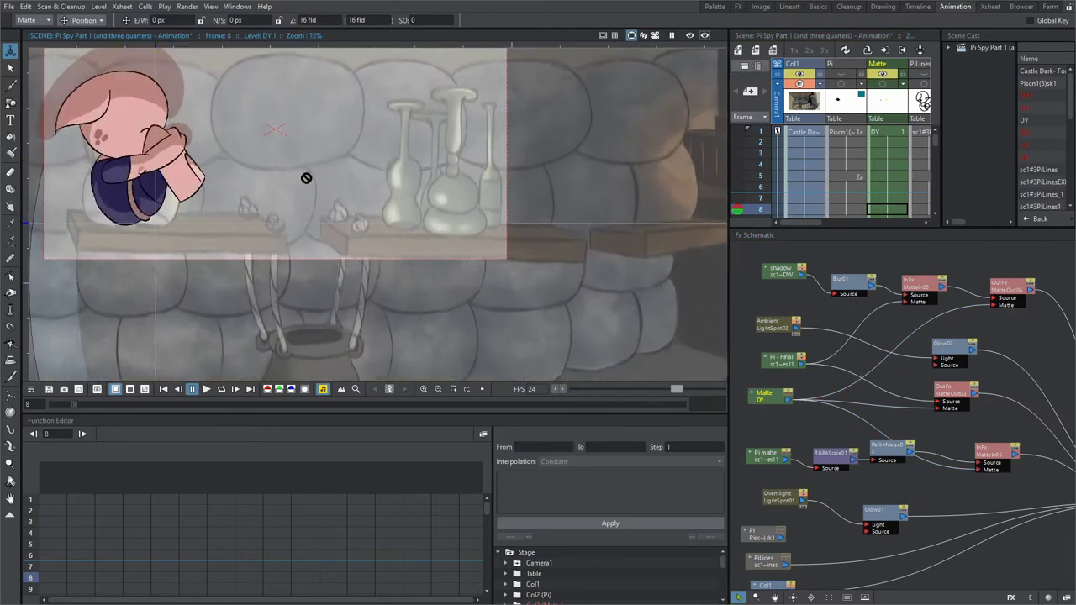
scroll(549, 183, down, 3)
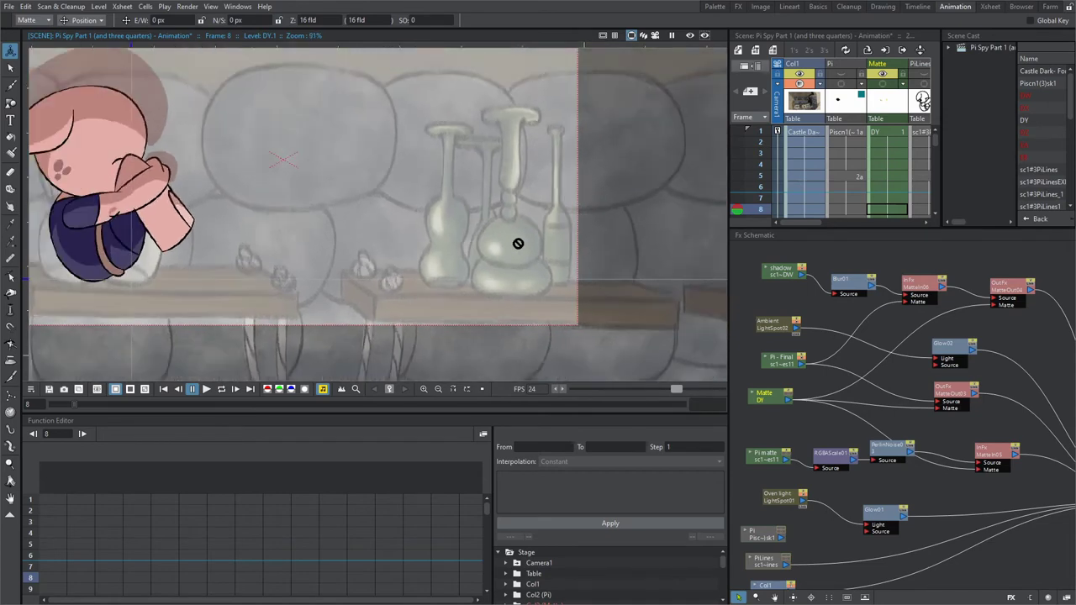
scroll(244, 295, down, 2)
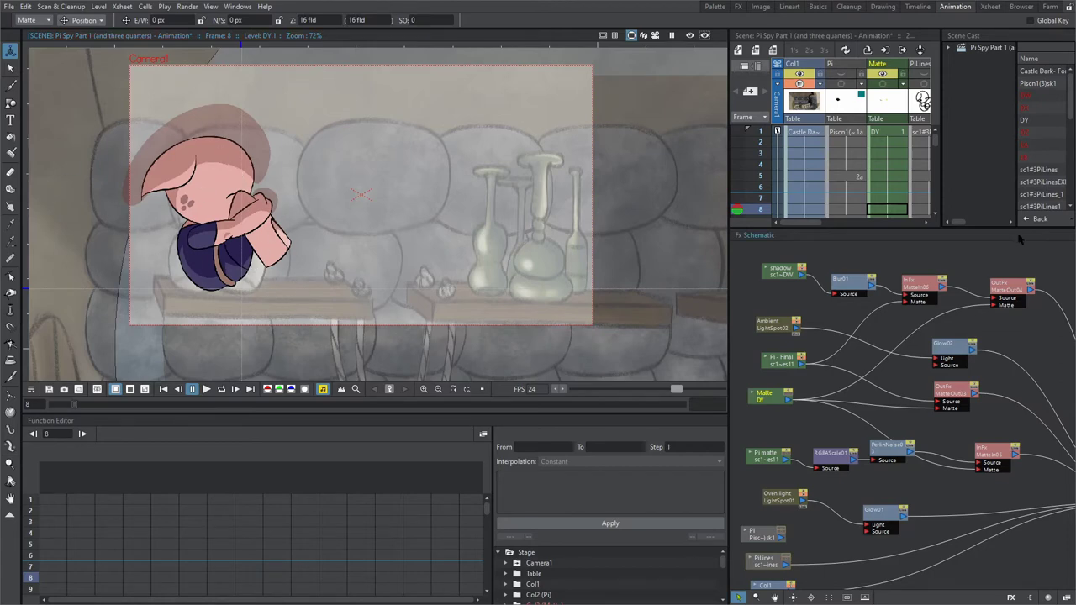
- Toggle the Matte column's traced shapes on and off to compare them with the painted bottles, leaving them shown
click(890, 83)
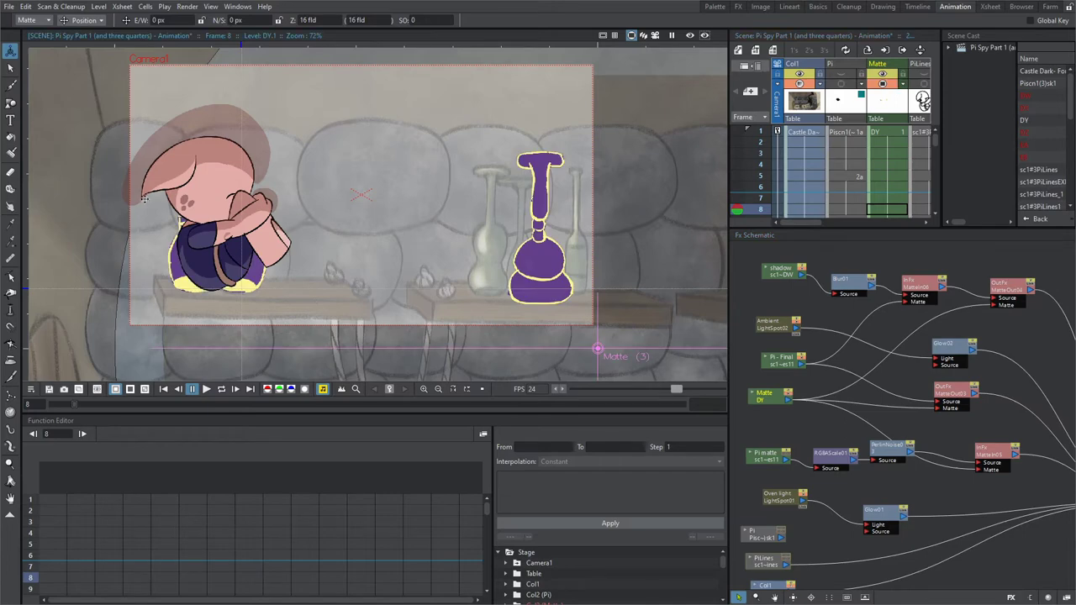
click(882, 83)
scroll(528, 204, down, 2)
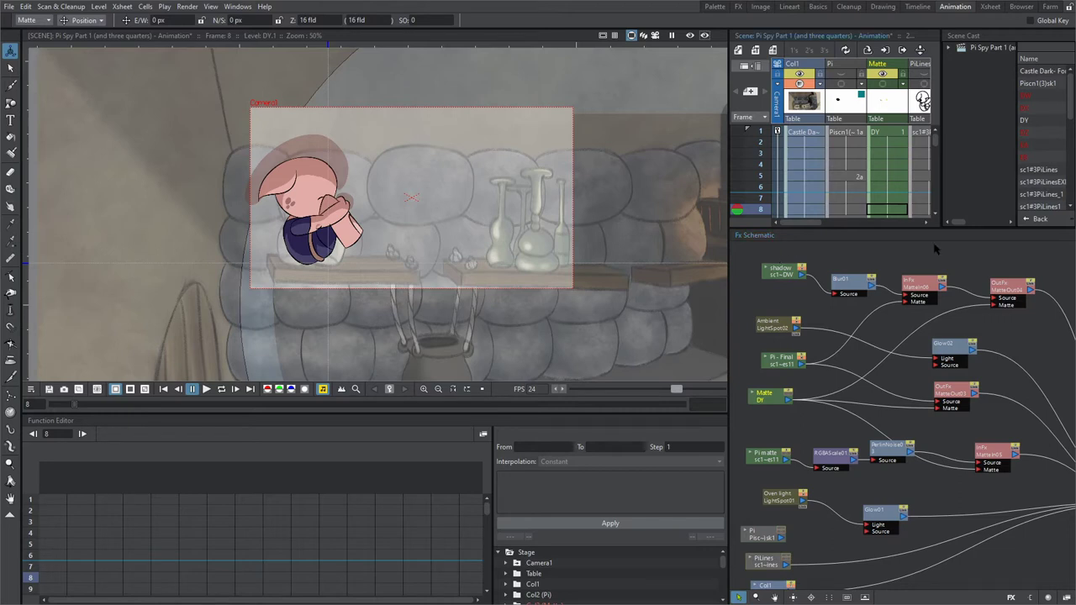
click(882, 83)
scroll(615, 217, up, 2)
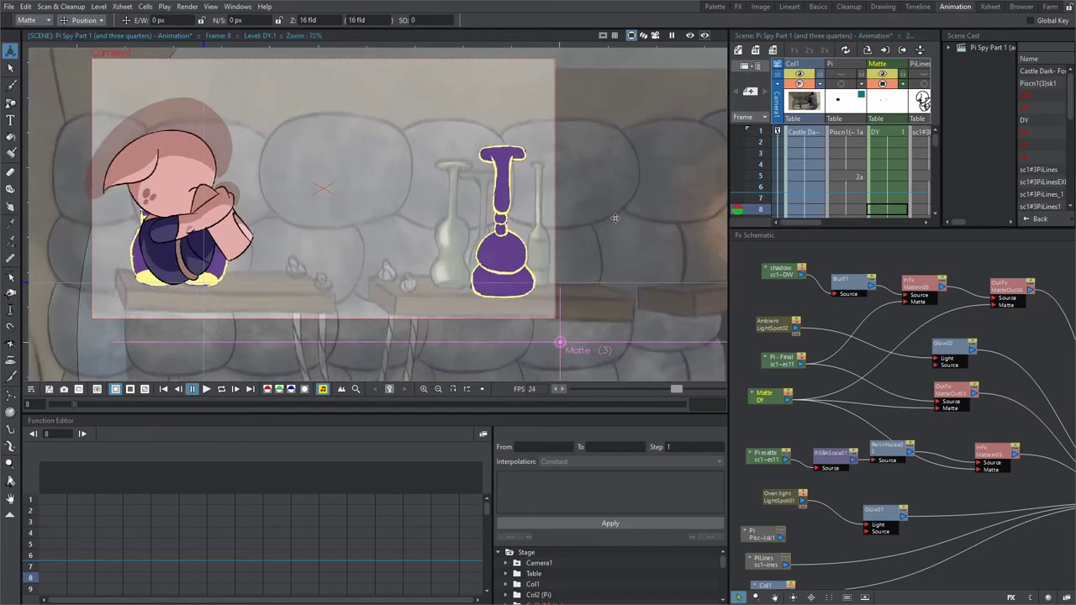
scroll(616, 217, up, 1)
scroll(200, 286, up, 1)
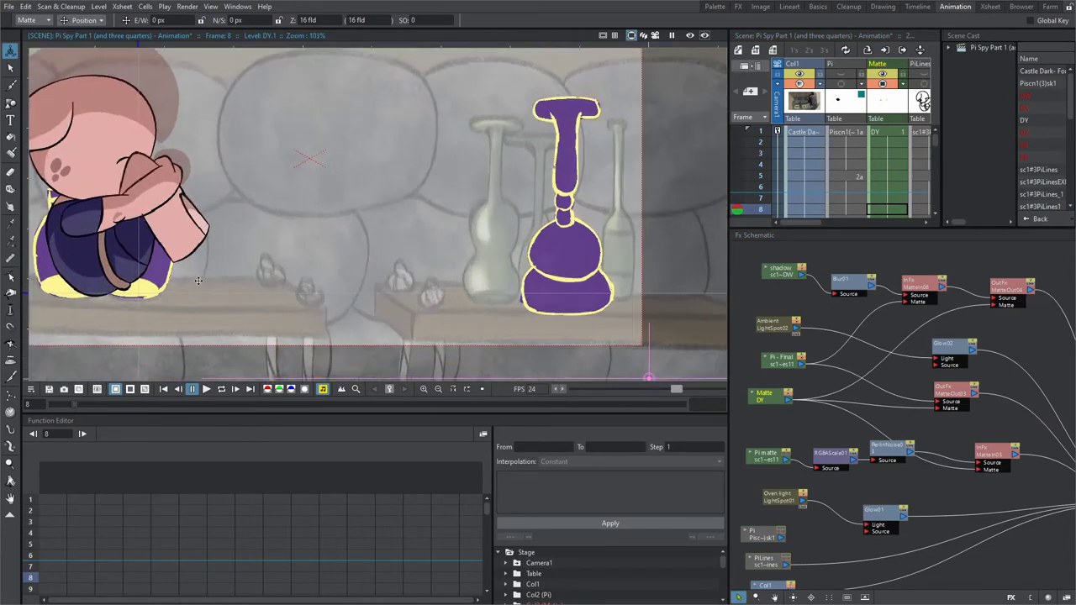
drag(198, 281, 341, 211)
scroll(513, 172, down, 3)
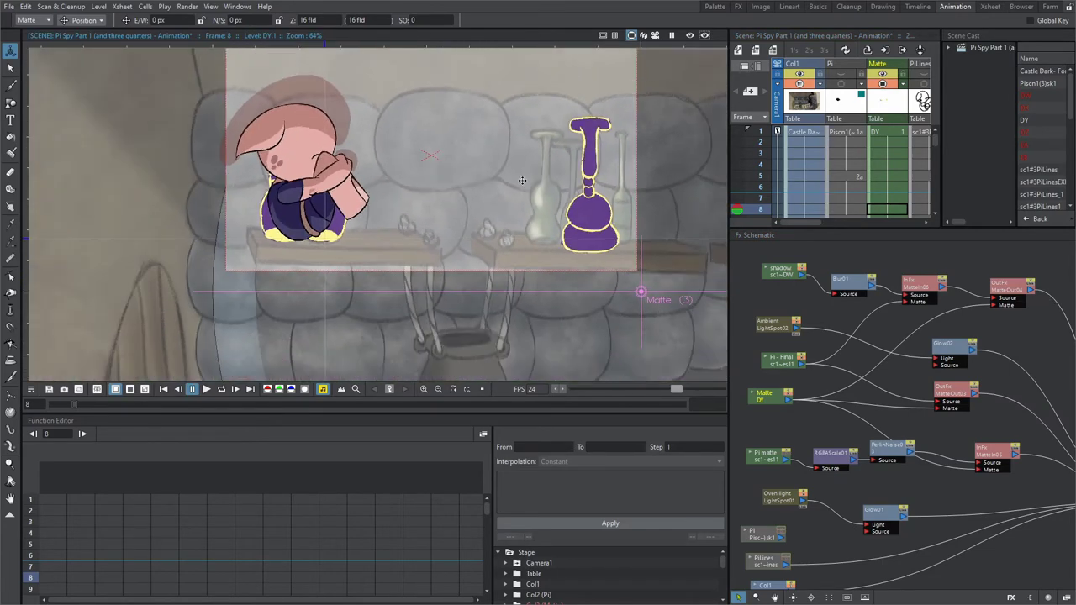
scroll(353, 238, up, 1)
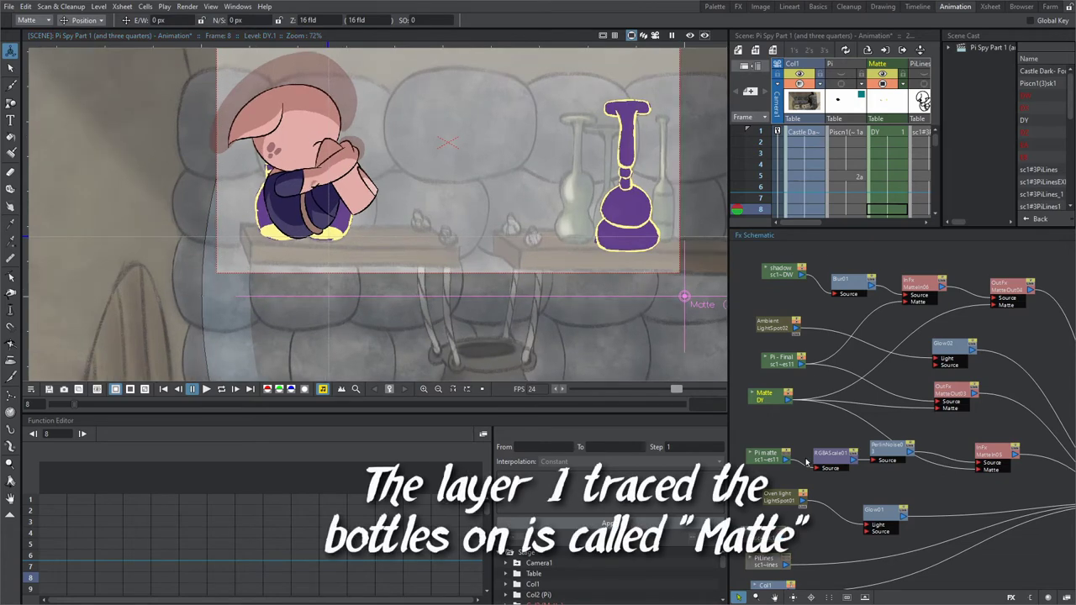
- Reposition the Matte, PerlinNoise03 and Pi - Final nodes in the Fx schematic, aligning Pi - Final above Matte
drag(768, 393, 754, 389)
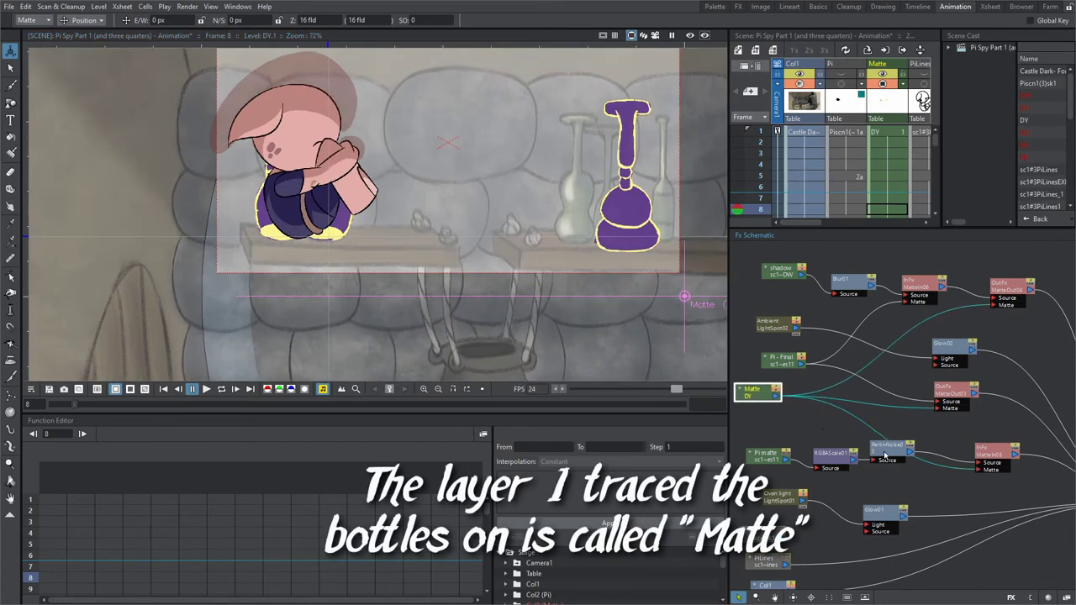
drag(895, 454, 888, 465)
click(793, 361)
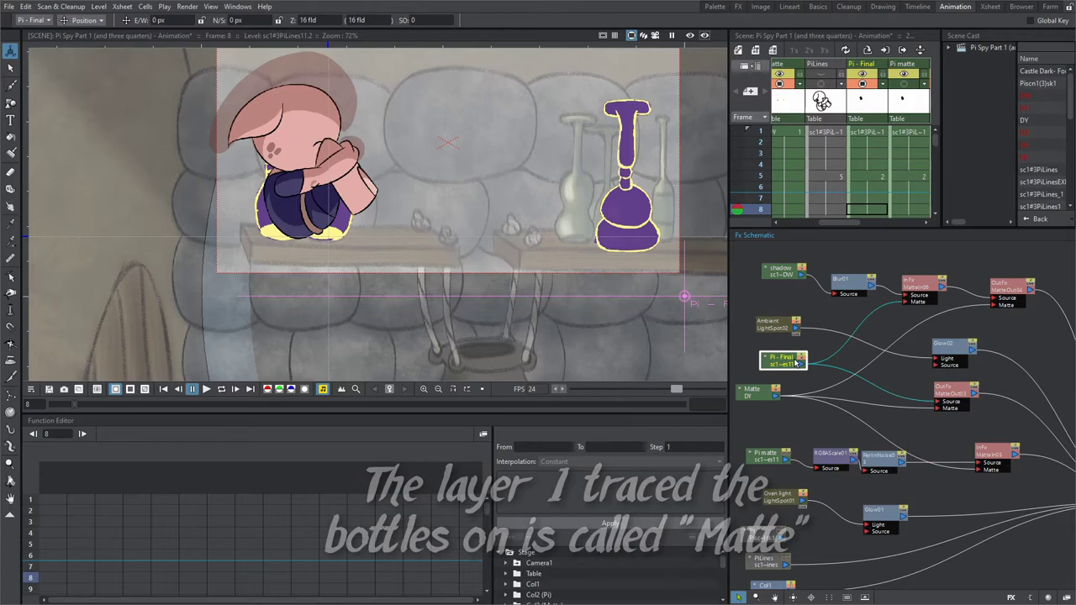
drag(793, 362, 786, 355)
drag(782, 397, 810, 395)
click(781, 357)
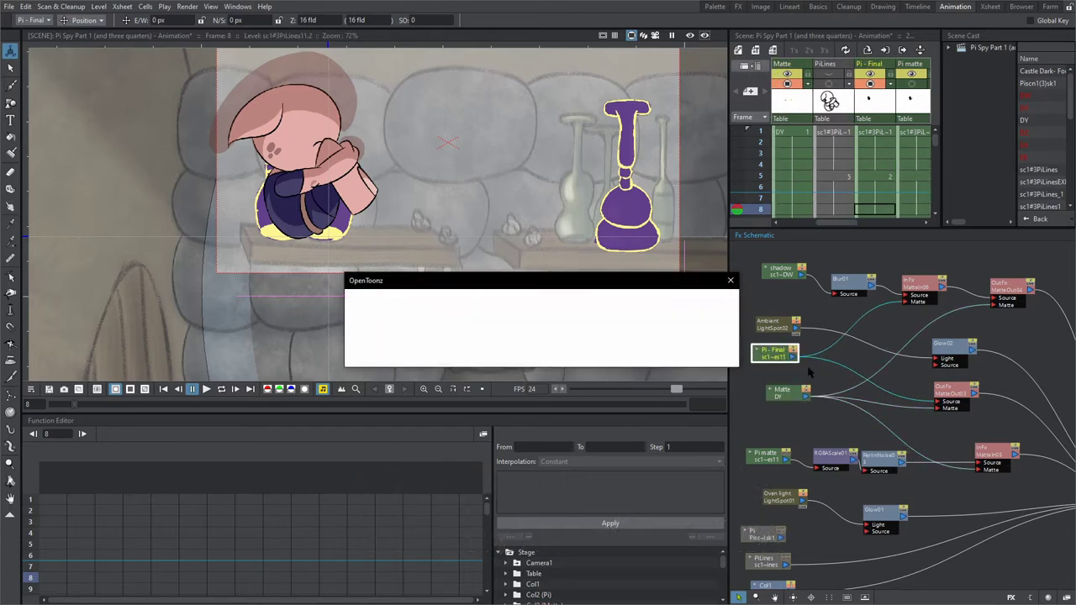
drag(783, 358, 792, 359)
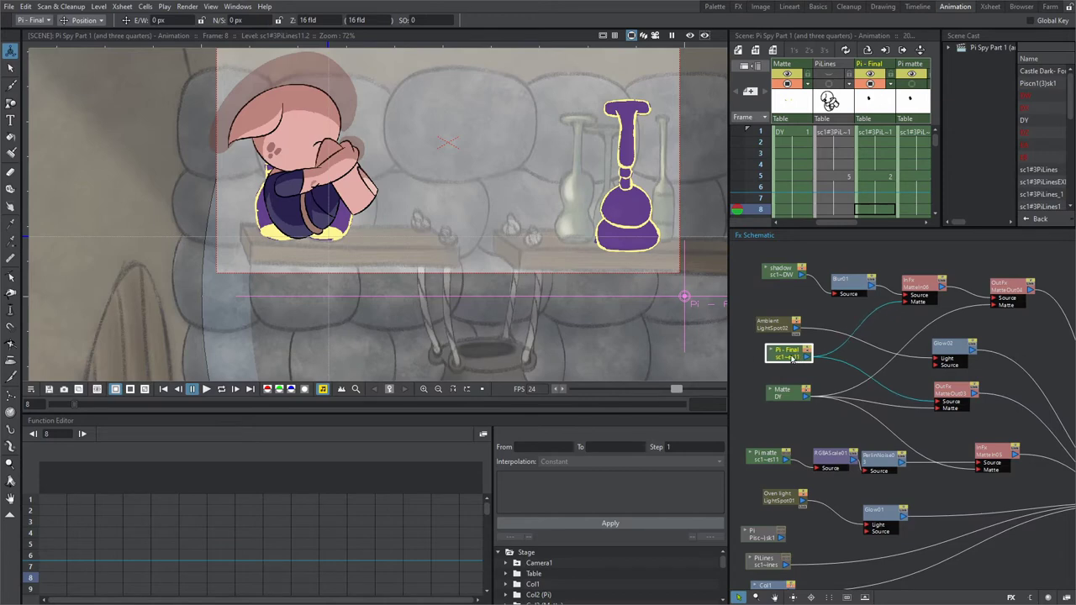
- Move the MatteOut03 node up beneath Glow02 and place the Matte node just below Pi - Final
drag(403, 234, 404, 298)
scroll(761, 337, up, 1)
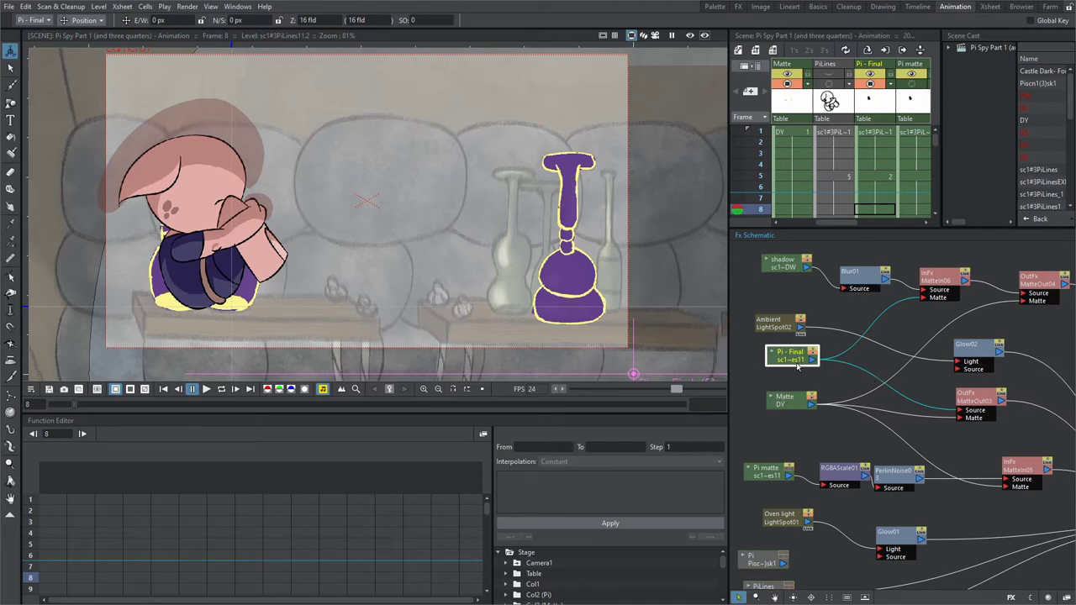
drag(971, 399, 953, 385)
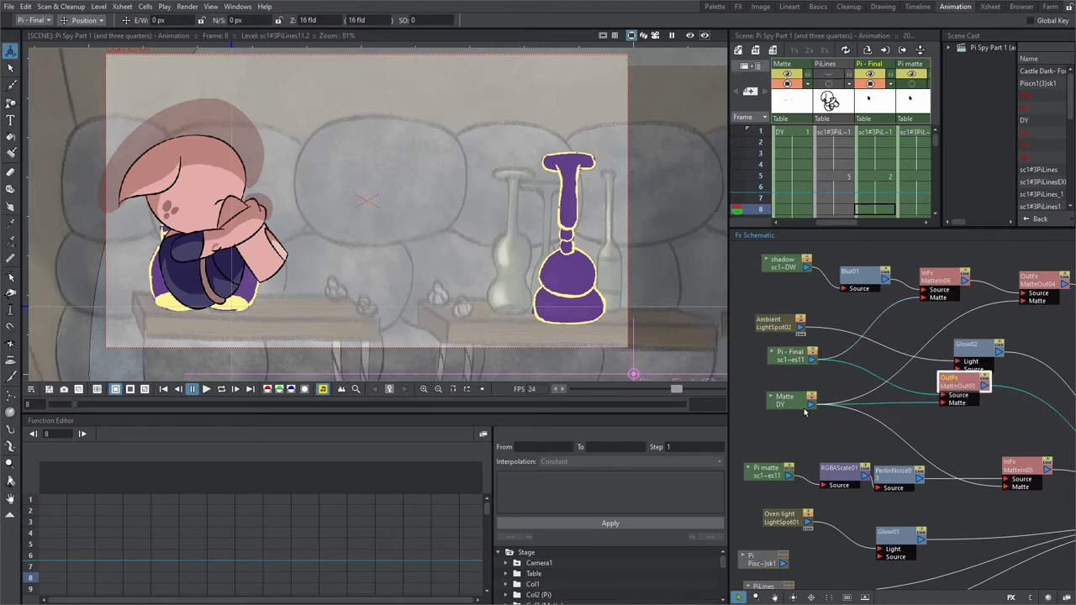
click(805, 410)
drag(805, 410, 793, 392)
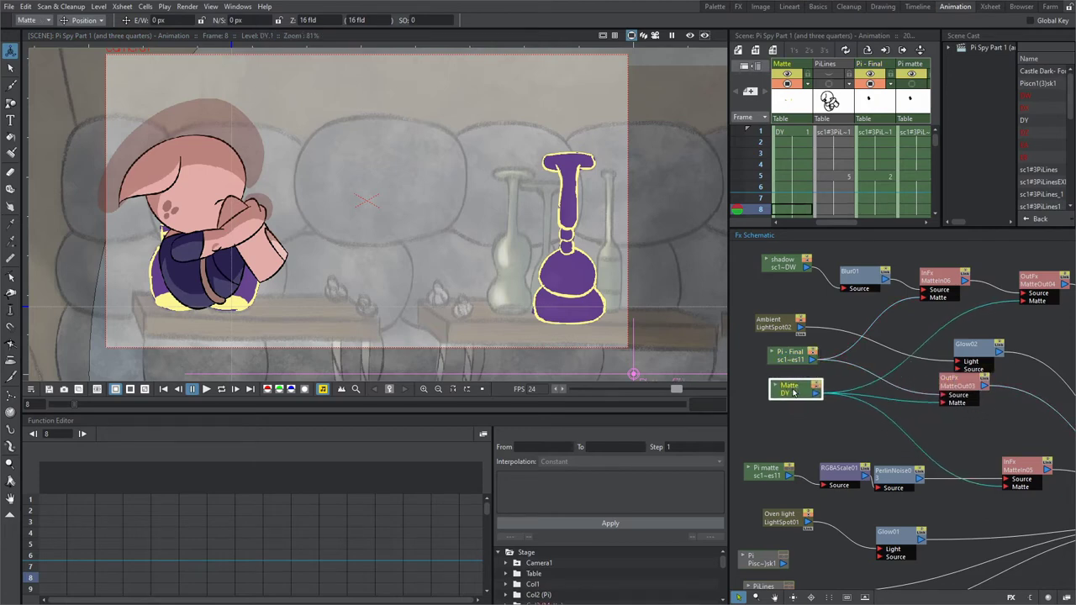
- Preview the rendered frame to examine how the character sits behind the jars, and return to the unrendered view
click(690, 36)
click(689, 35)
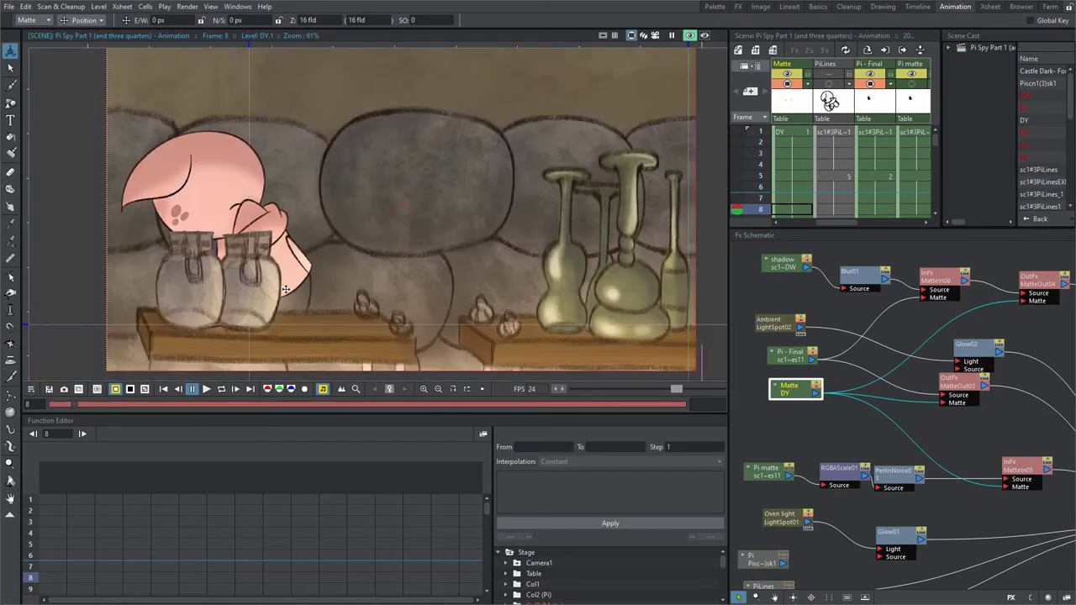
scroll(286, 290, up, 1)
scroll(206, 308, up, 1)
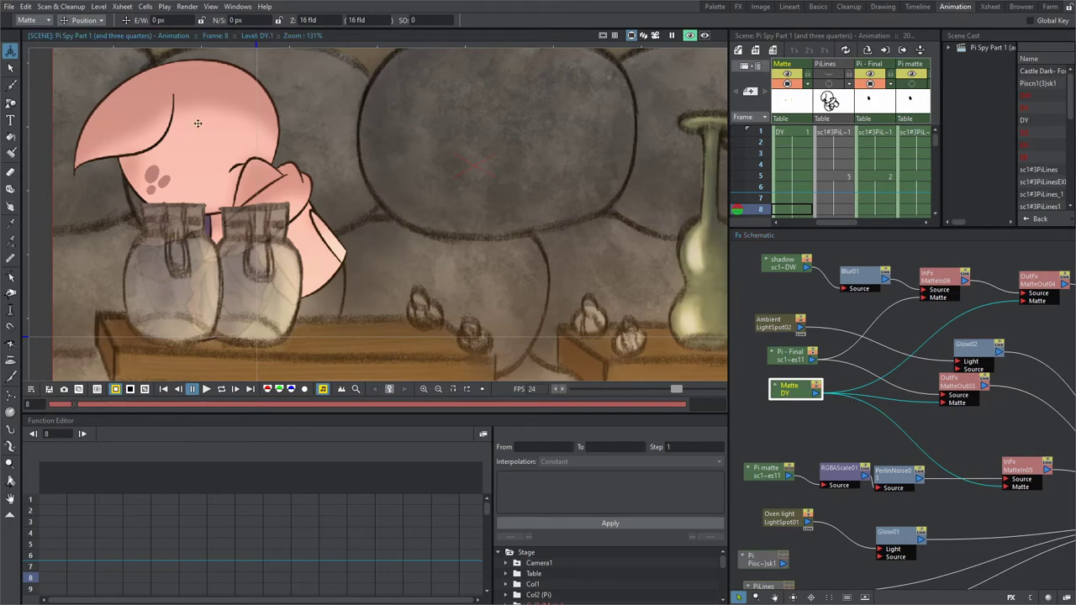
click(689, 35)
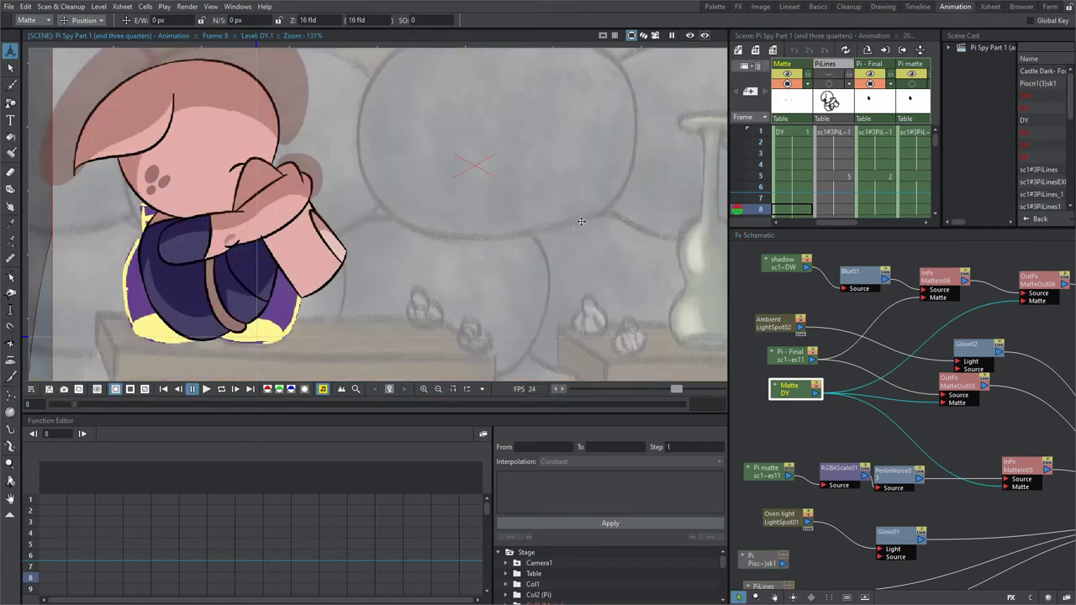
scroll(580, 221, down, 1)
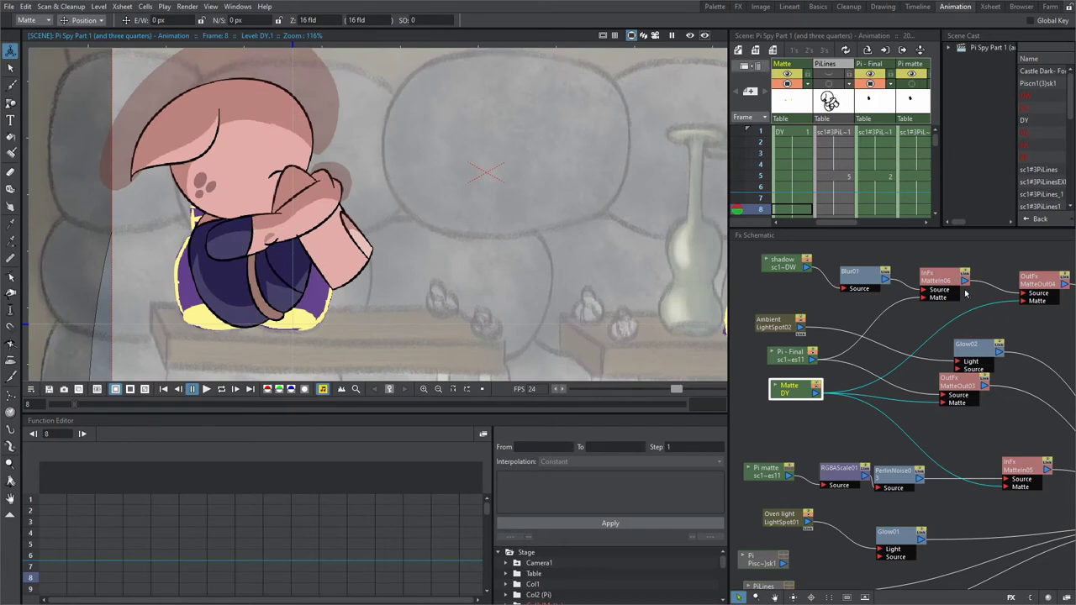
- Toggle the rendered preview and examine the unrendered shadow shape extending past the character's ear and head
drag(904, 349, 885, 378)
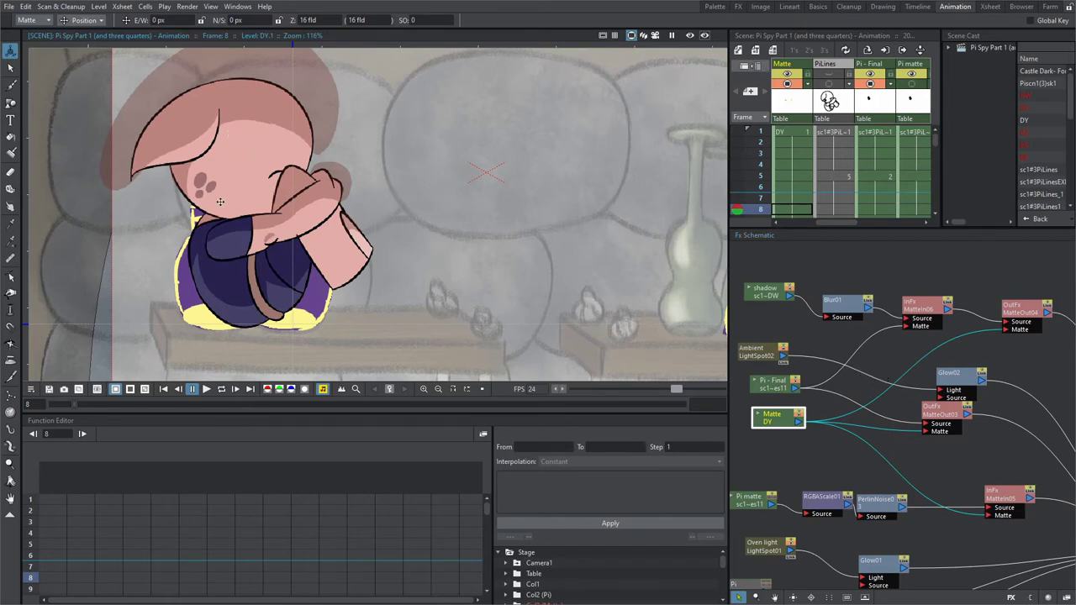
click(690, 36)
click(688, 36)
drag(302, 179, 342, 258)
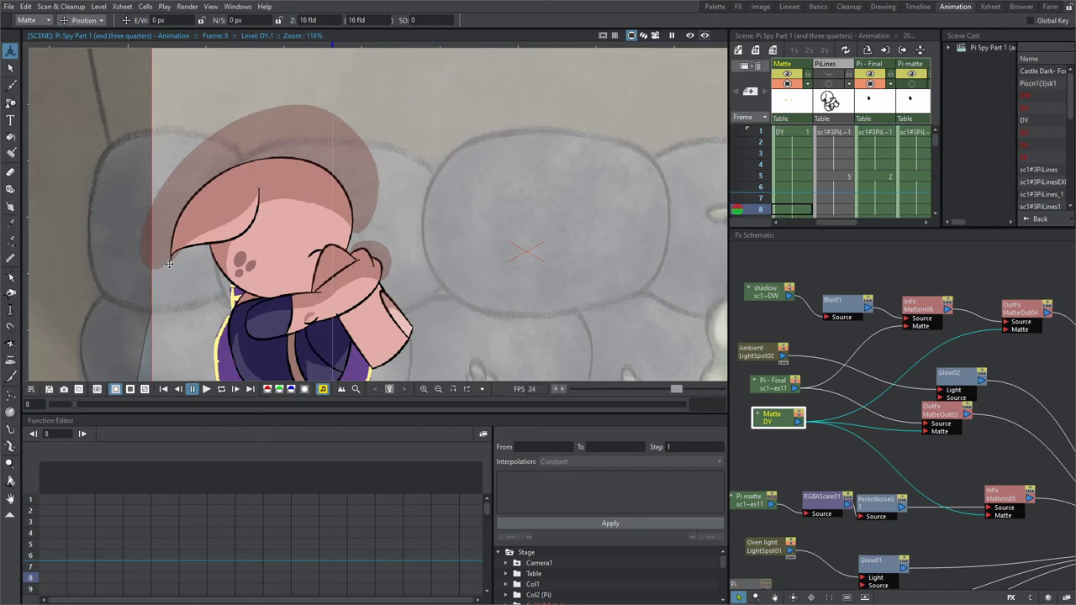
scroll(177, 220, up, 3)
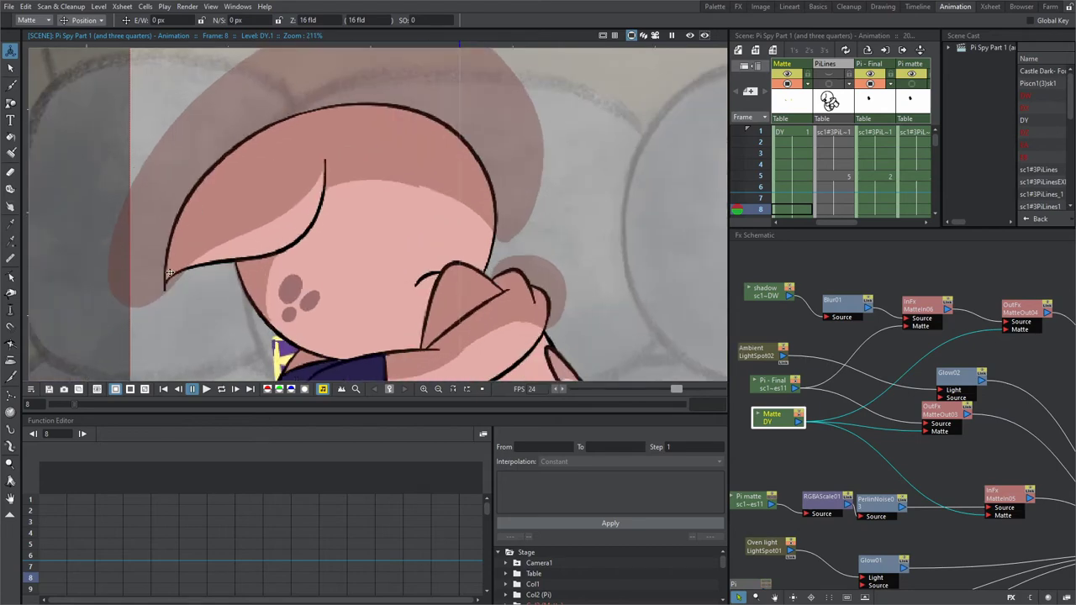
scroll(493, 255, down, 3)
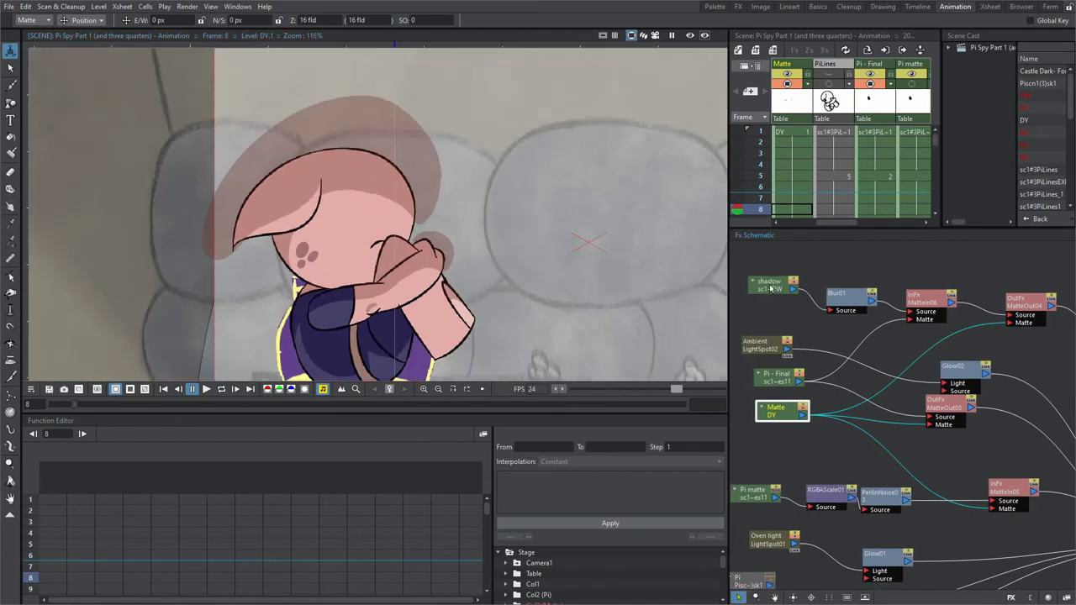
- Shift the shadow and Blur01 nodes slightly in the schematic and check the Blur01 settings
drag(771, 286, 763, 283)
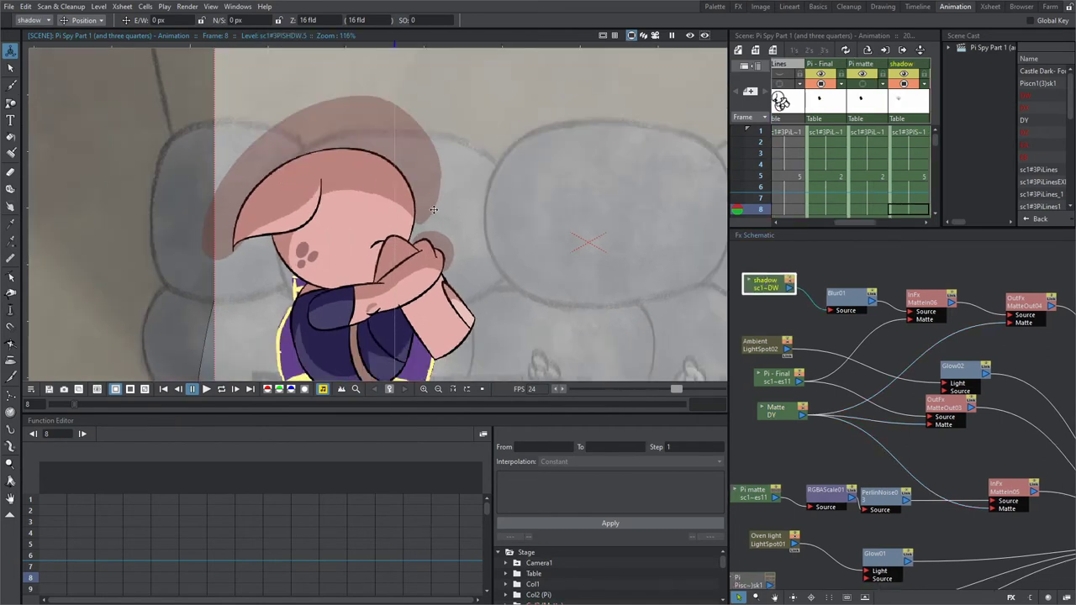
drag(846, 308, 836, 308)
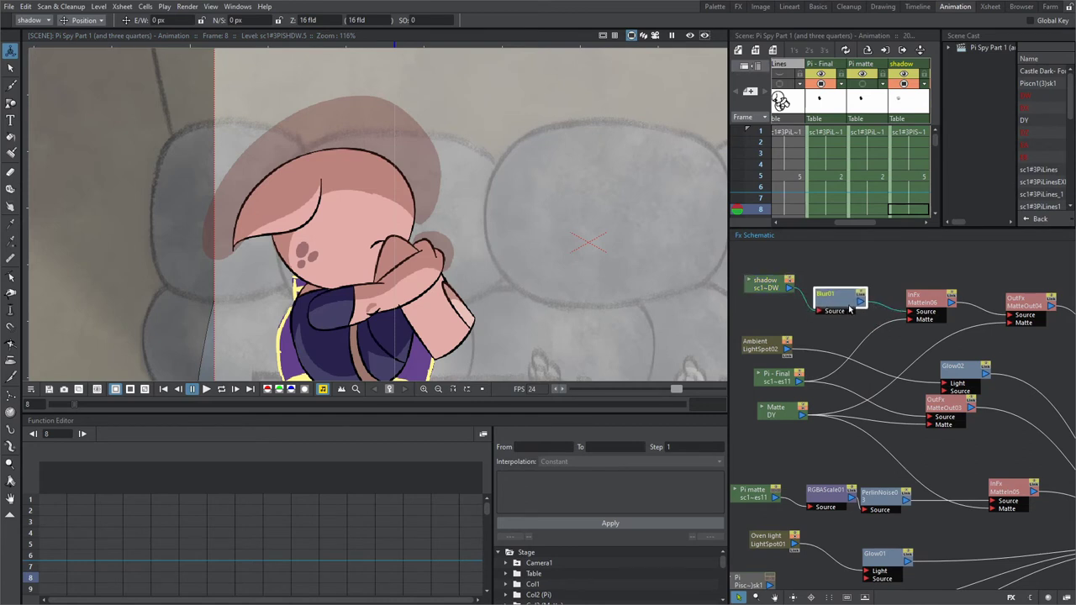
double_click(838, 306)
click(639, 268)
- Preview the rendered frame to inspect the blurred shadow on the character's ear and head, and turn the preview off
click(690, 35)
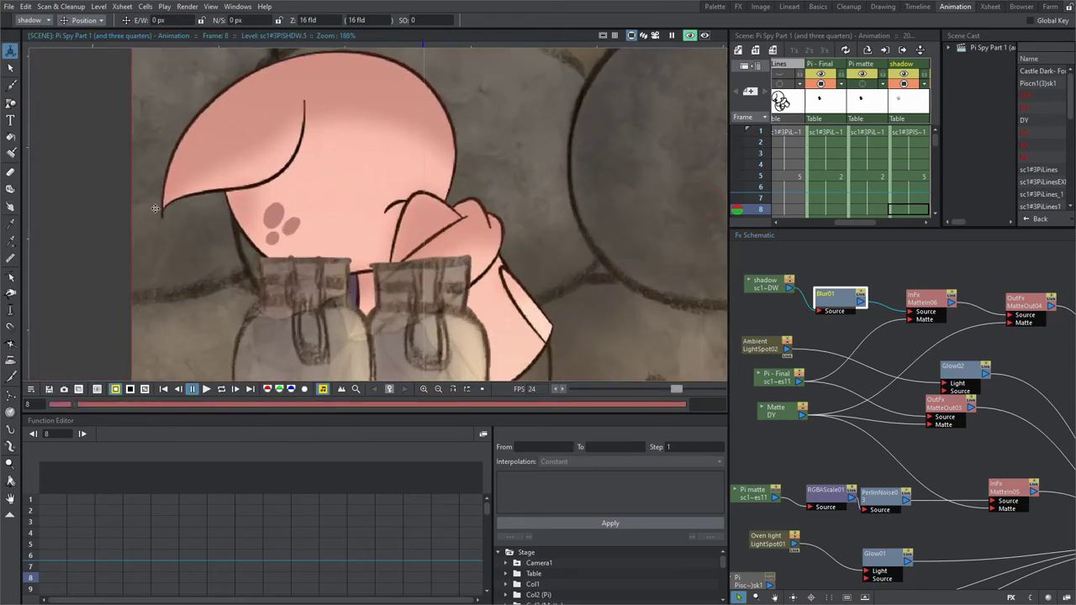
scroll(155, 210, down, 4)
click(689, 35)
- Nudge the MatteIn06 node in the schematic and select the Pi - Final node that feeds its matte
mouse_move(909, 300)
mouse_down()
mouse_move(909, 287)
mouse_move(917, 304)
mouse_up()
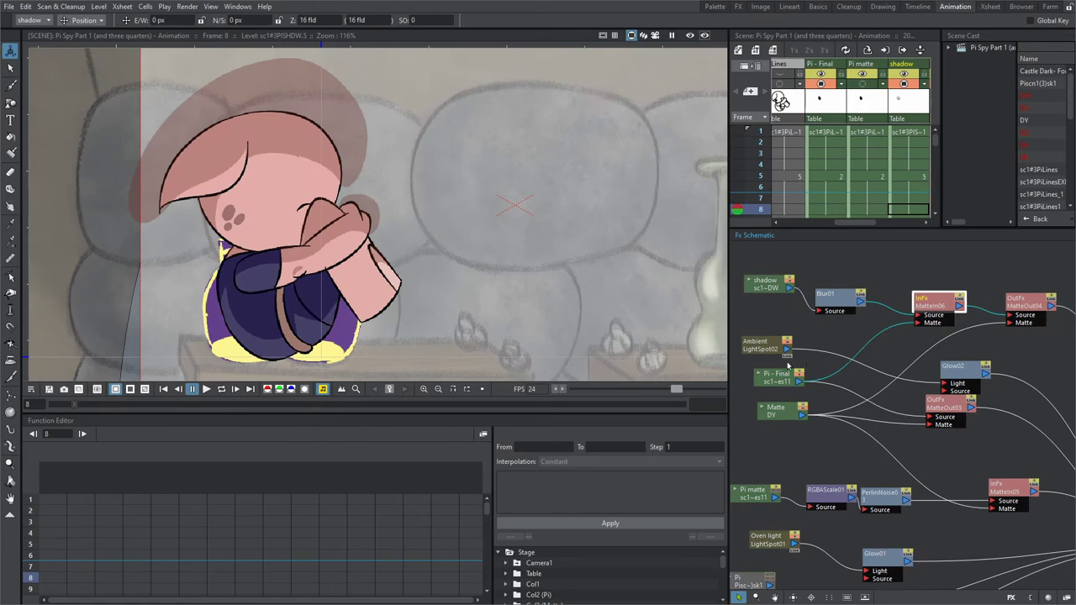
click(782, 386)
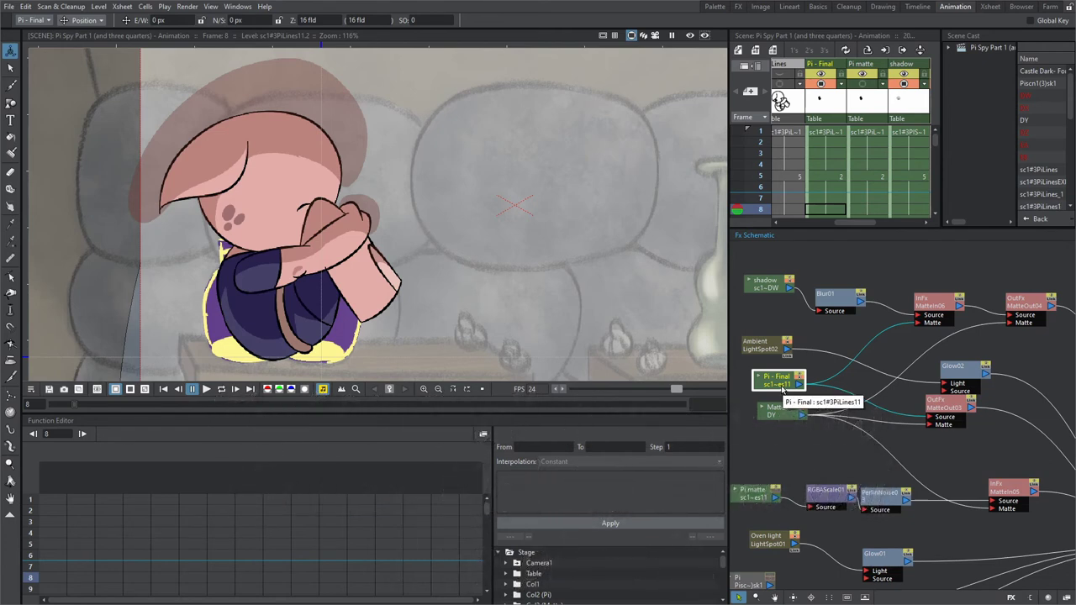
- Turn on the rendered preview and loop the animation from frame 8 to examine the shaded character behind the jars
drag(331, 151, 338, 172)
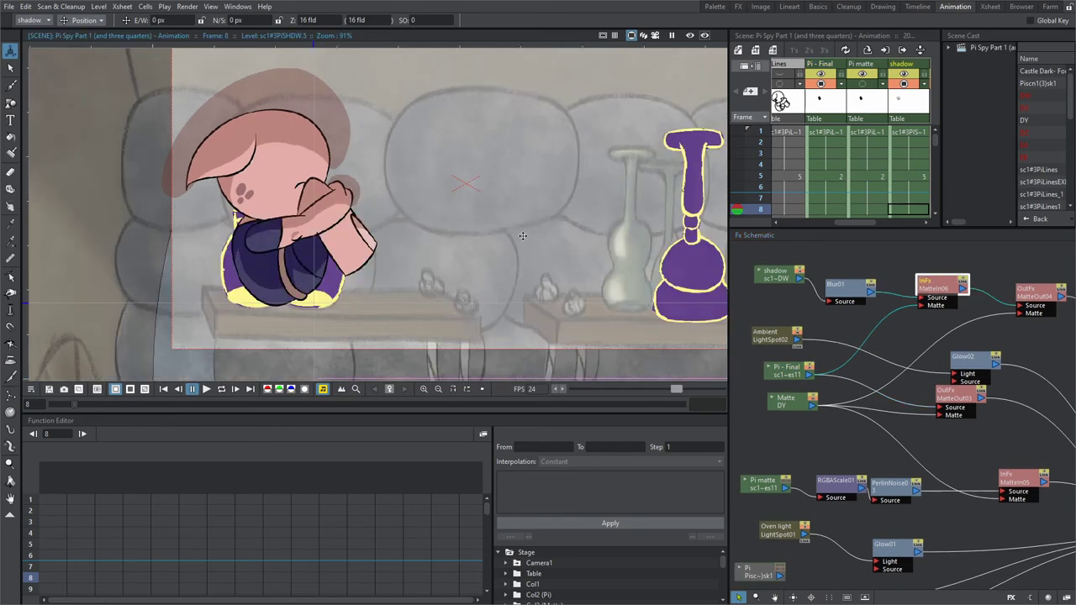
click(689, 35)
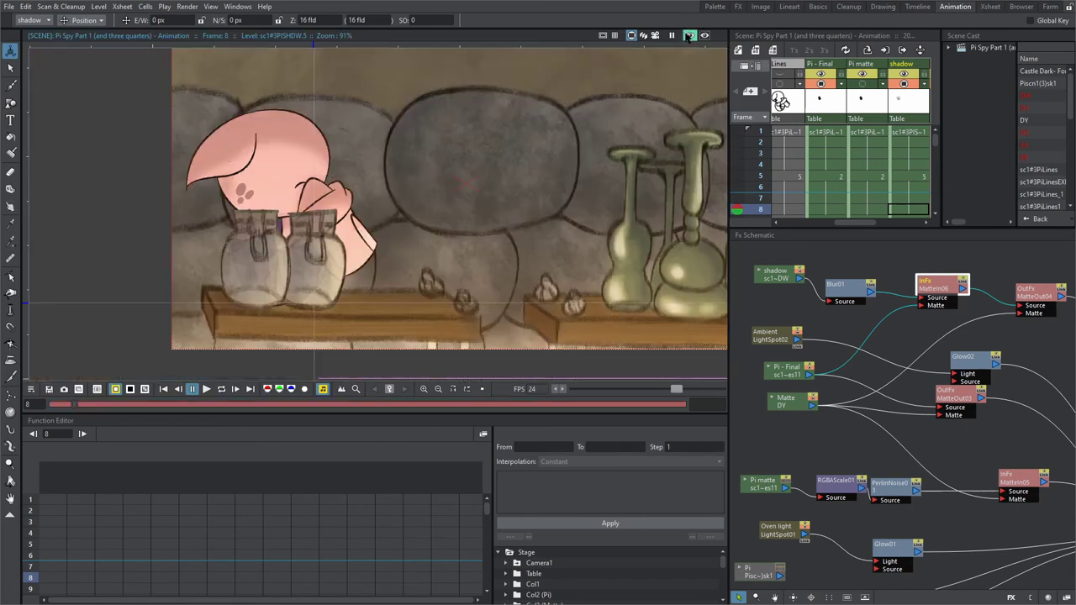
click(222, 388)
scroll(300, 296, down, 1)
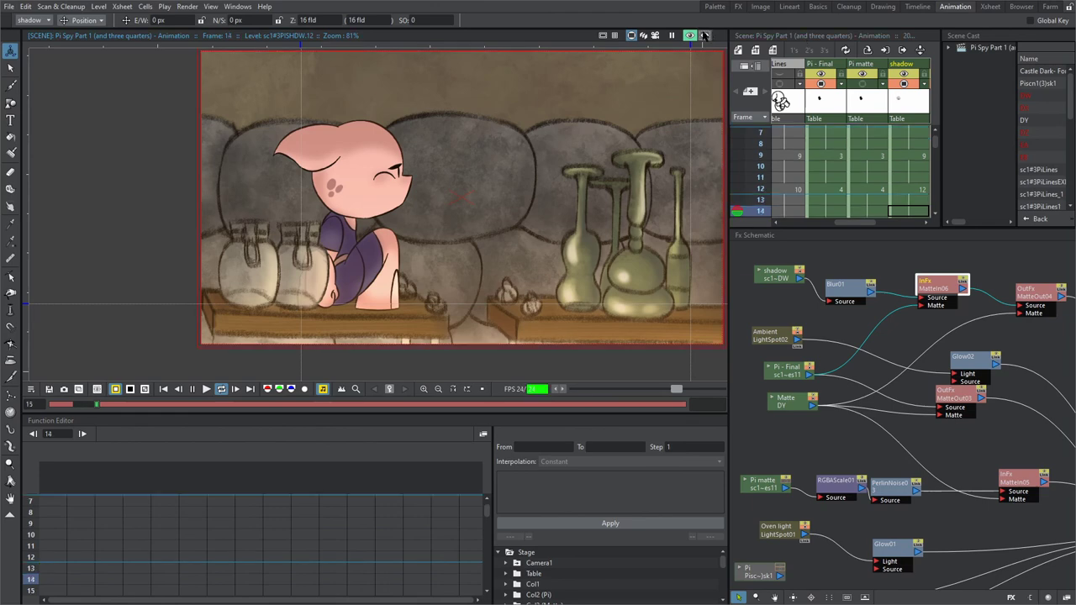
- Turn off the rendered preview during playback and switch to the camera view to examine the unrendered shadow and matte shapes
click(690, 36)
scroll(396, 257, down, 2)
drag(396, 257, 330, 296)
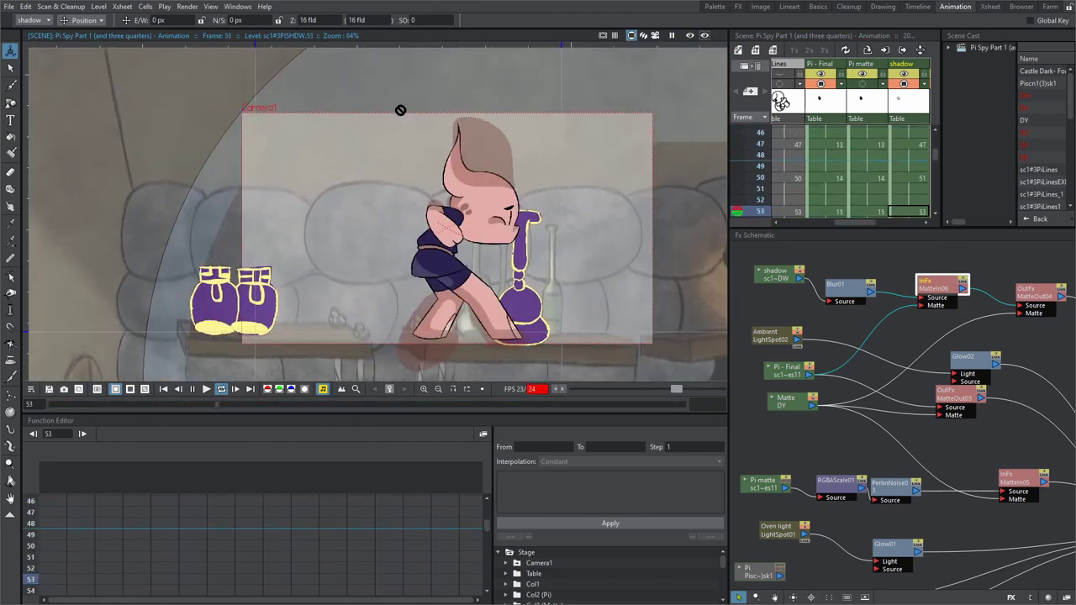
click(655, 35)
scroll(519, 229, down, 3)
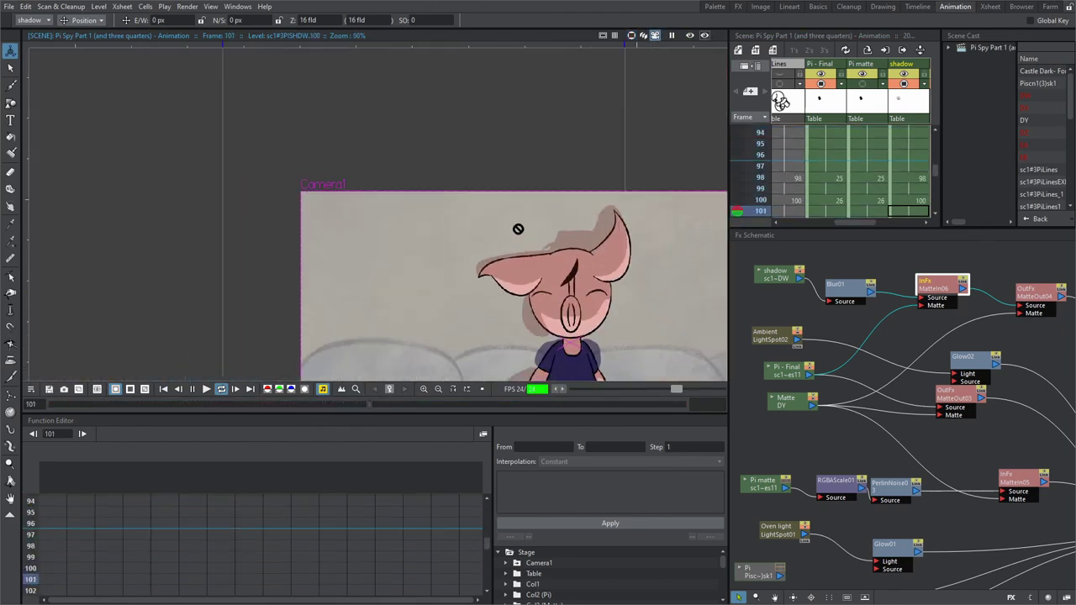
drag(519, 229, 402, 118)
scroll(402, 118, up, 1)
scroll(401, 117, down, 2)
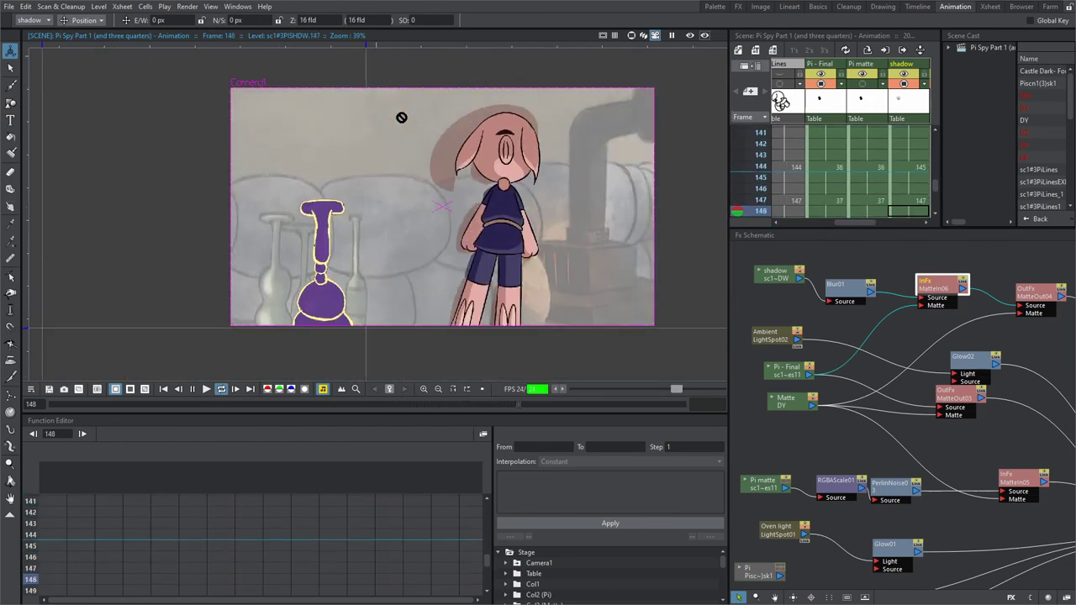